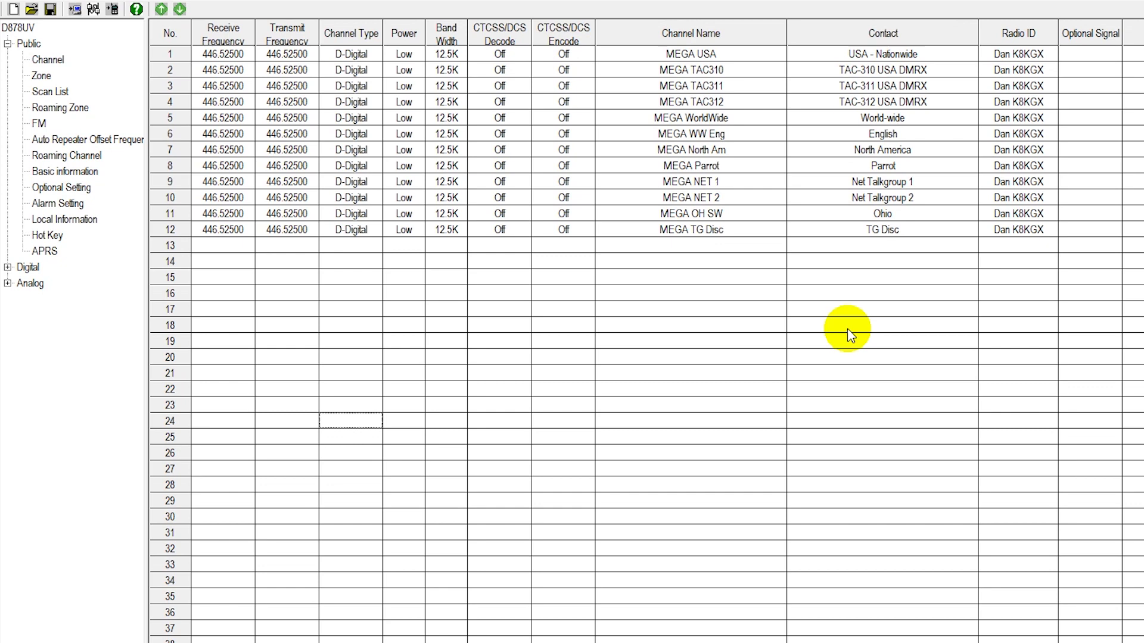
# Open Optional Setting from the codeplug tree and show its Key Function page
pyautogui.click(82, 191)
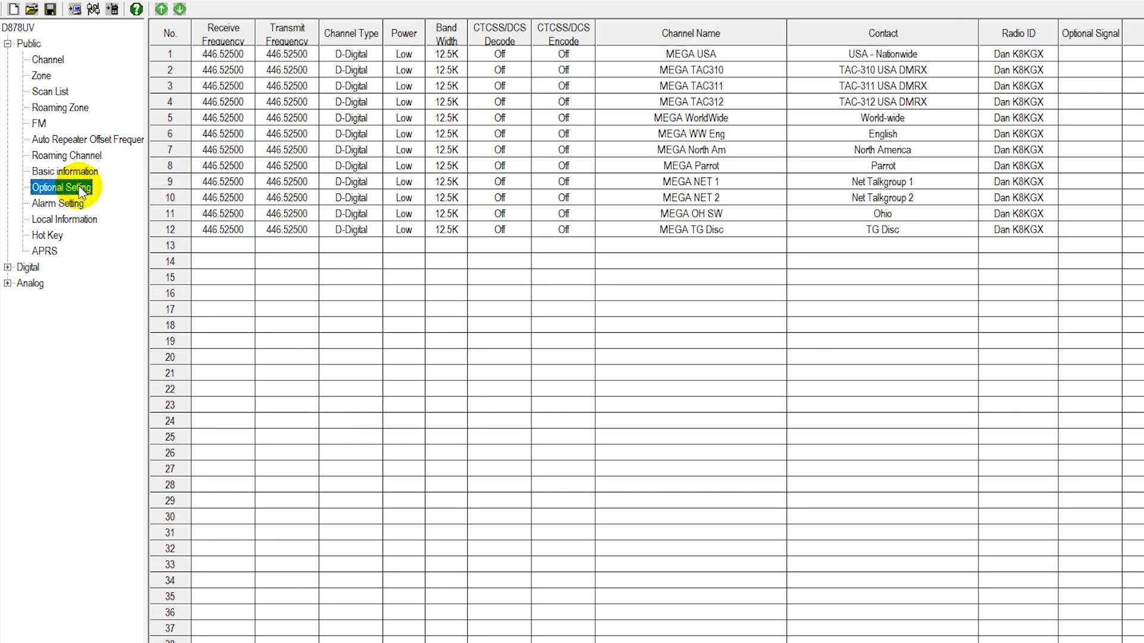
pyautogui.doubleClick(78, 189)
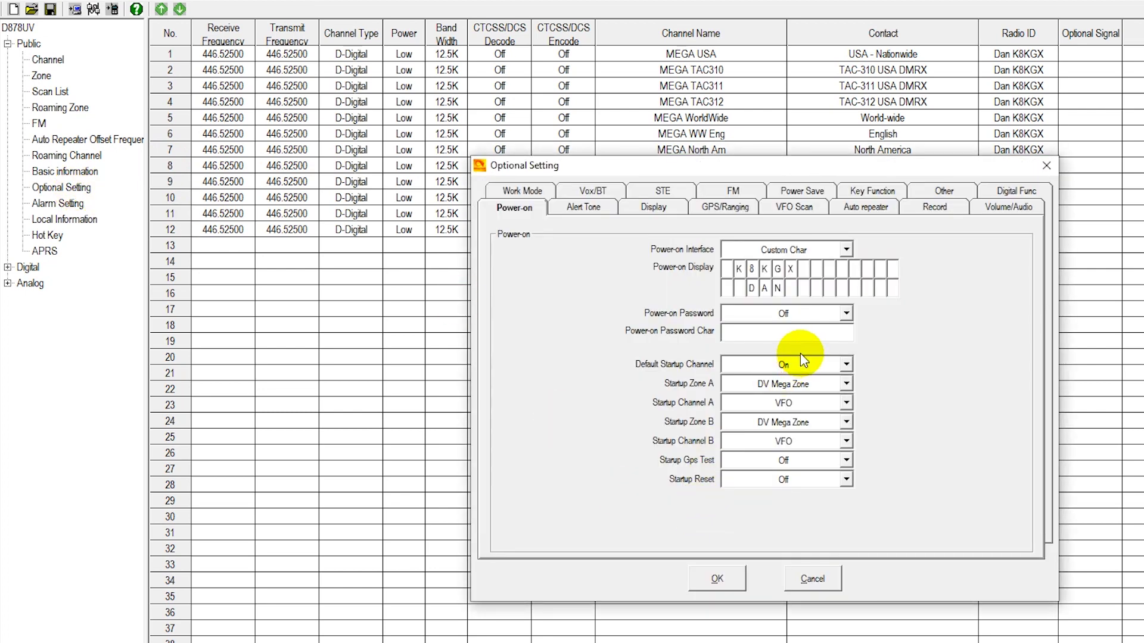
pyautogui.click(874, 192)
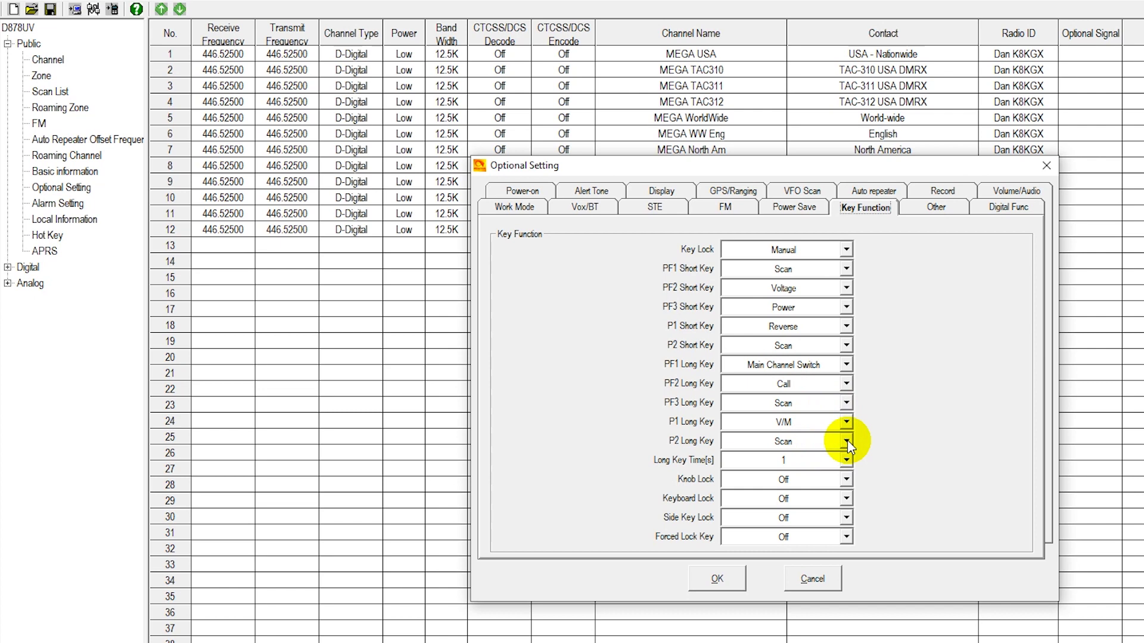
# Reassign the P2 Long Key from Scan to V/M via its dropdown list
pyautogui.click(847, 442)
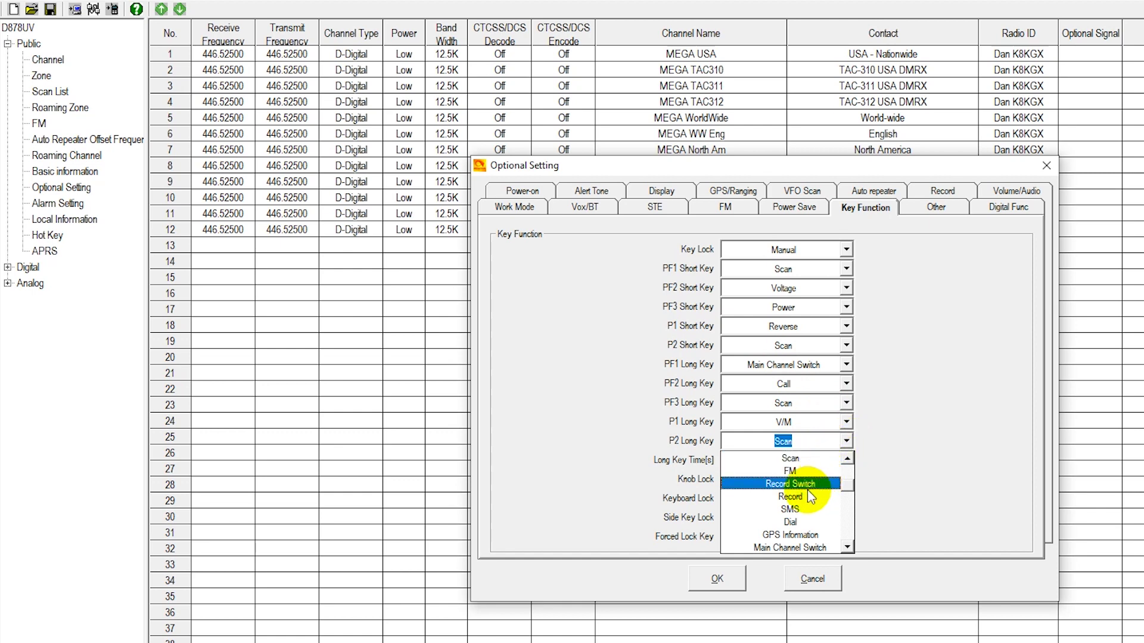
pyautogui.click(846, 548)
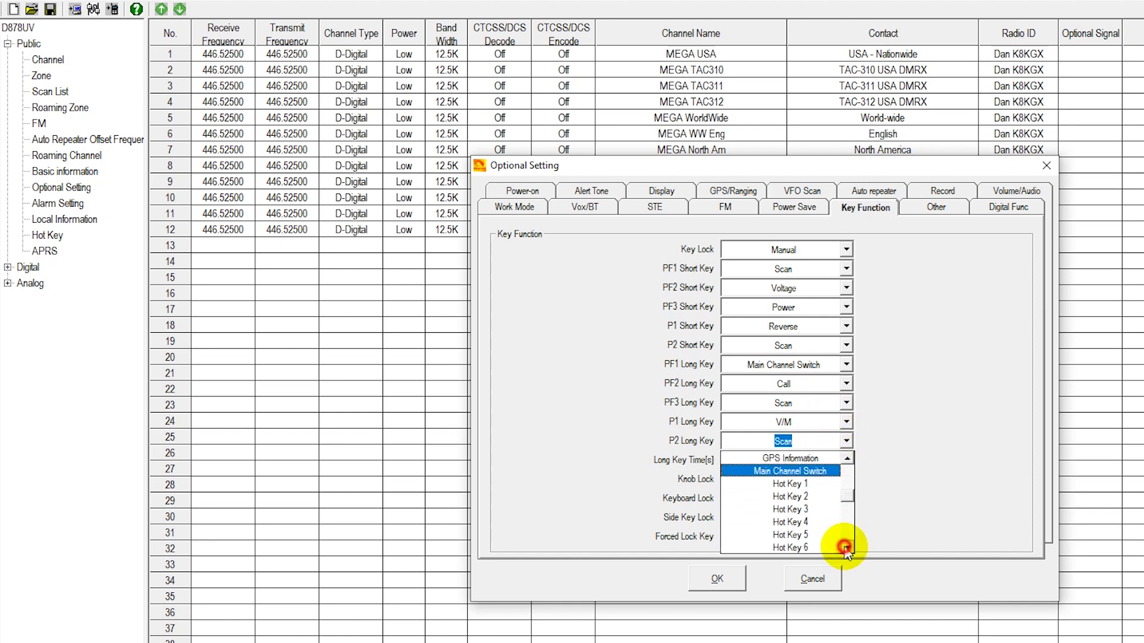
pyautogui.click(846, 548)
pyautogui.click(846, 548)
pyautogui.doubleClick(846, 548)
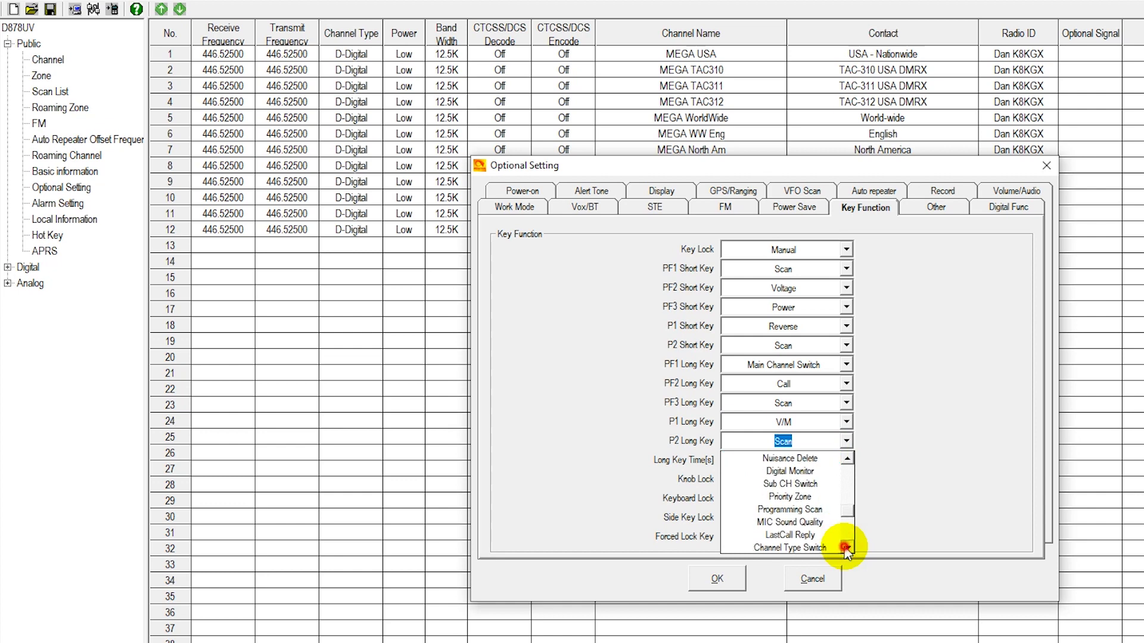
pyautogui.doubleClick(846, 548)
pyautogui.click(846, 548)
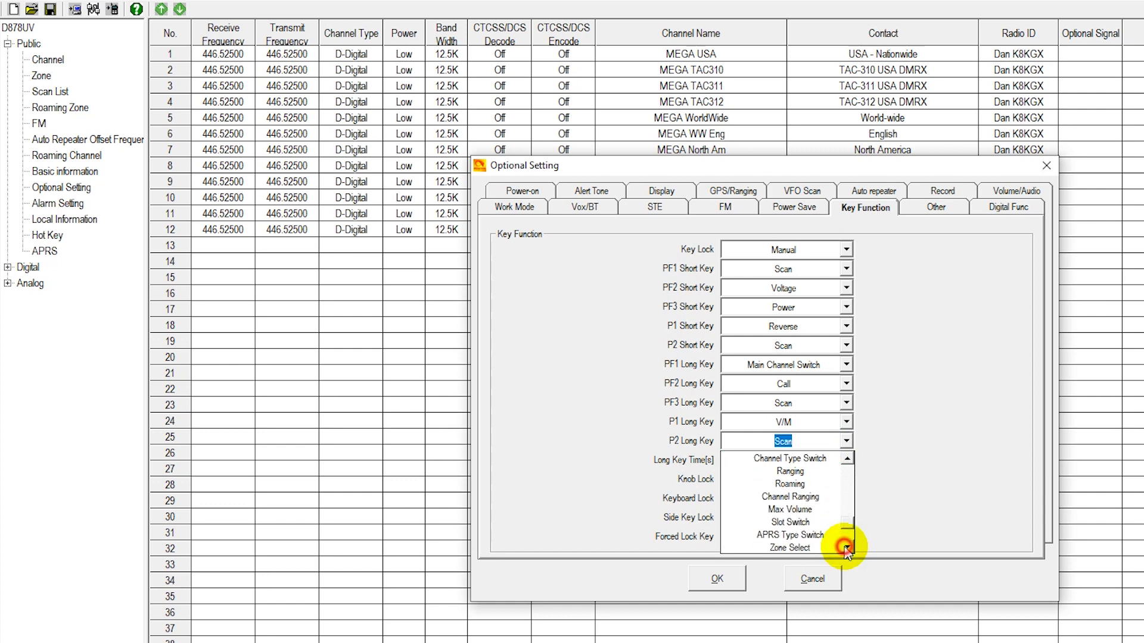
pyautogui.click(846, 548)
pyautogui.click(845, 548)
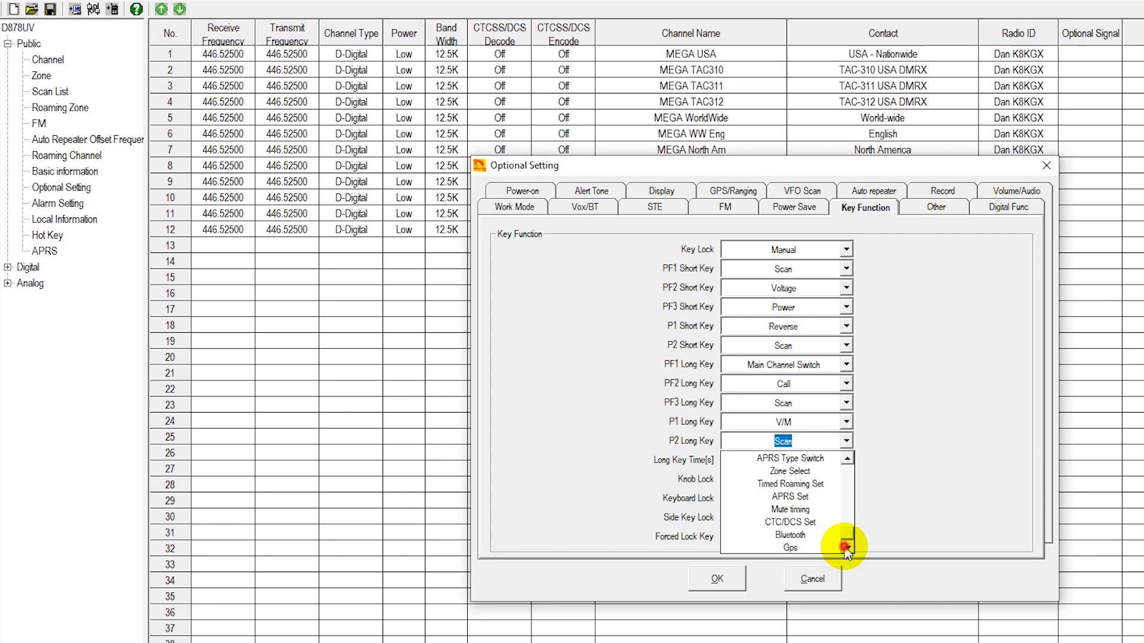
pyautogui.click(846, 459)
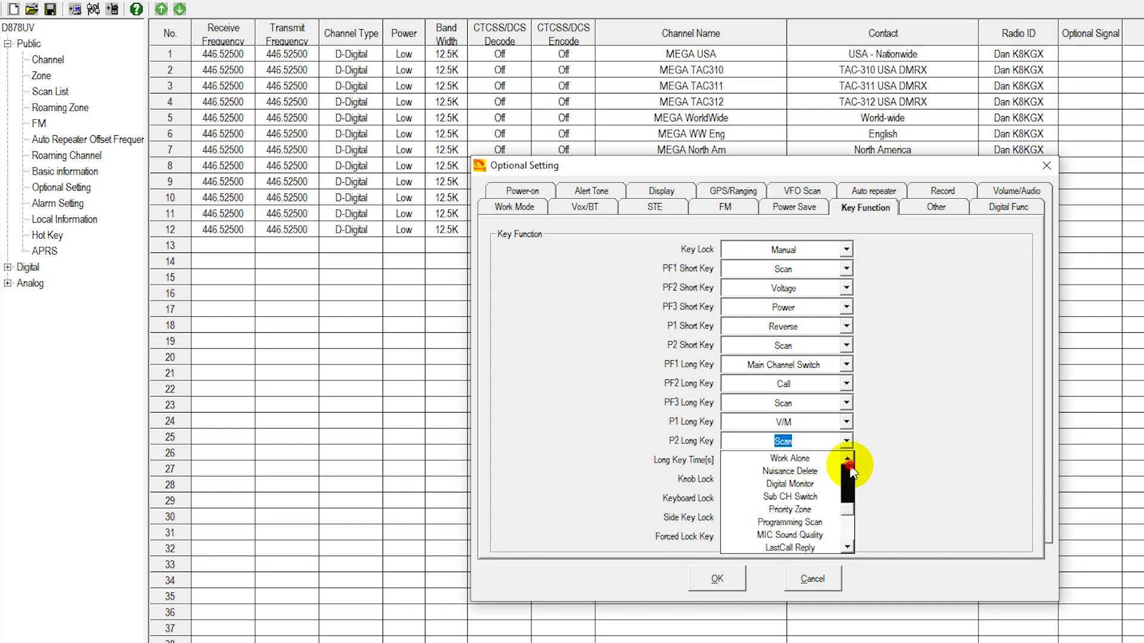
pyautogui.click(847, 460)
pyautogui.click(846, 459)
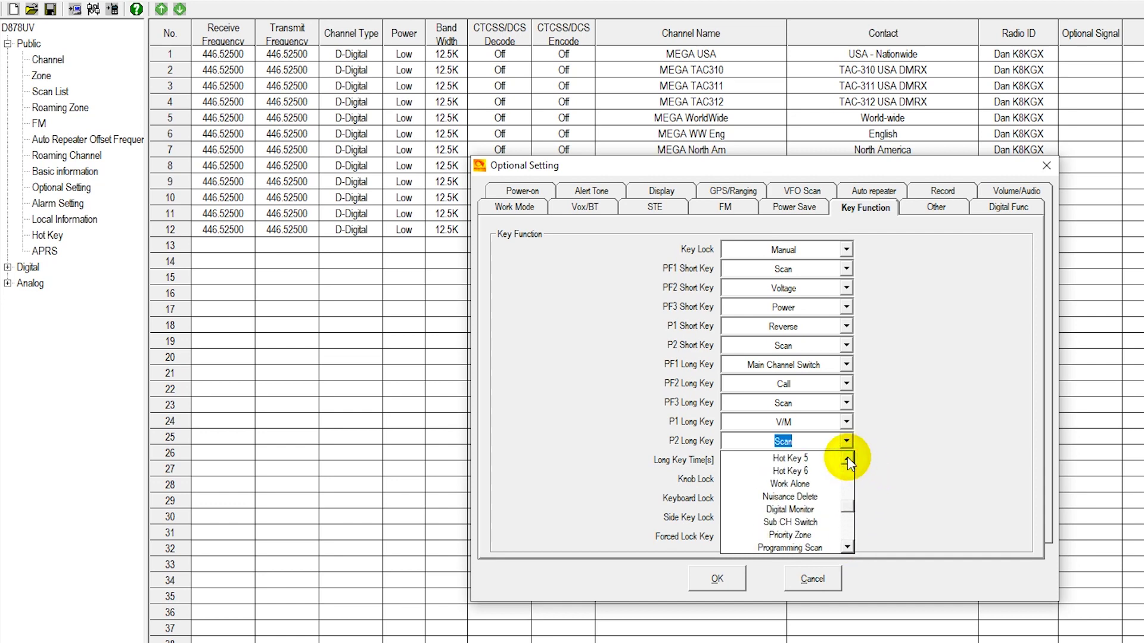
pyautogui.click(846, 459)
pyautogui.click(846, 460)
pyautogui.click(846, 459)
pyautogui.click(846, 459)
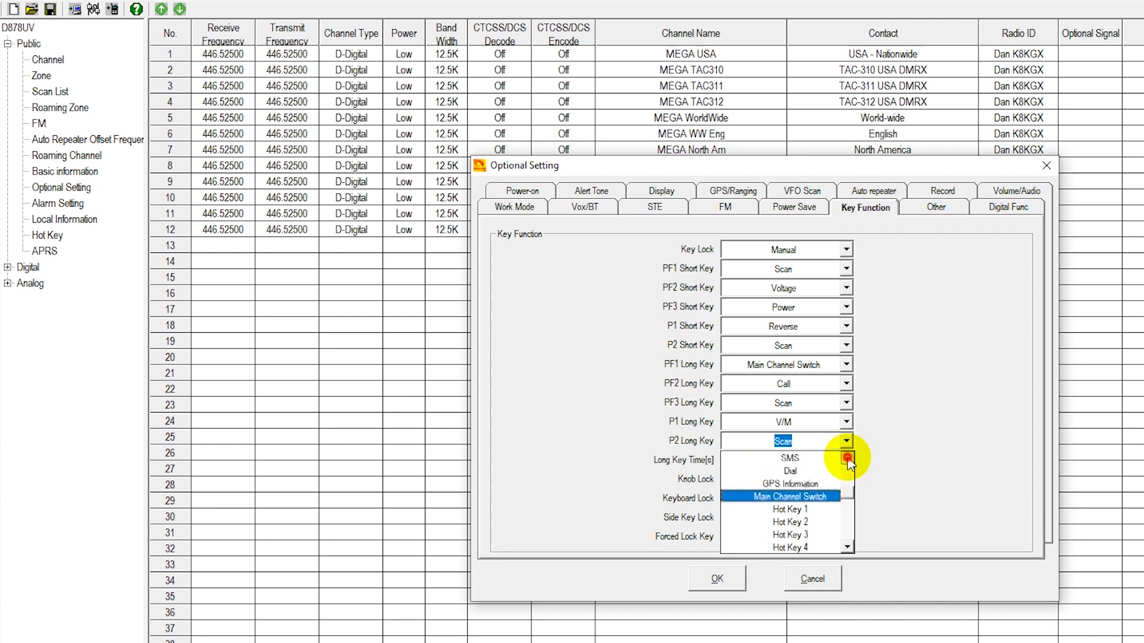
pyautogui.click(846, 460)
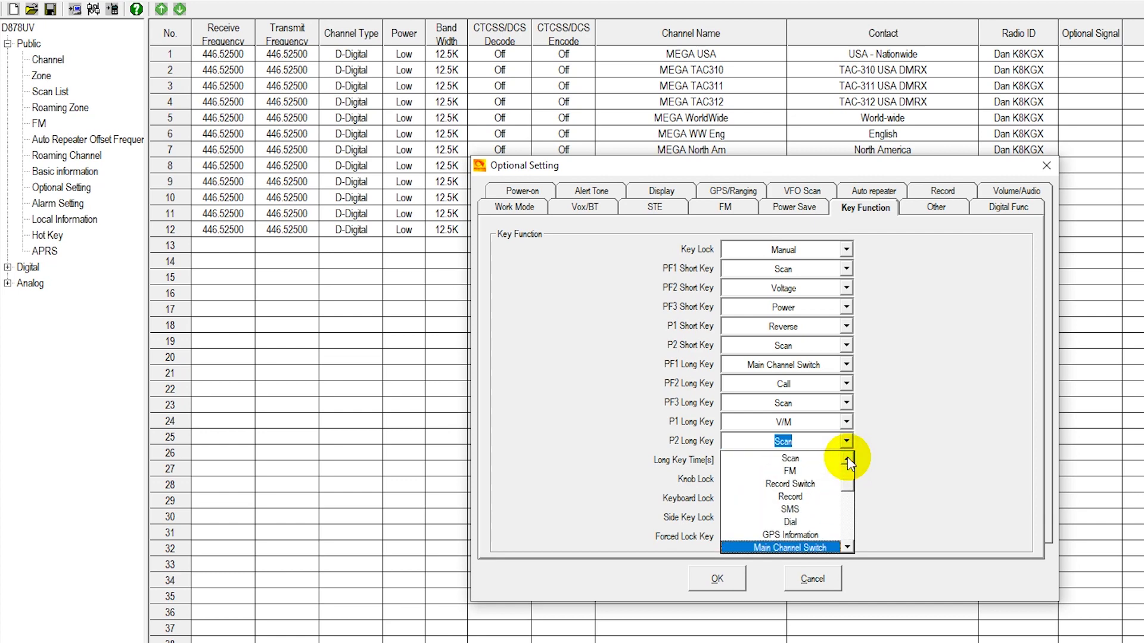
pyautogui.click(846, 460)
pyautogui.click(847, 459)
pyautogui.click(816, 472)
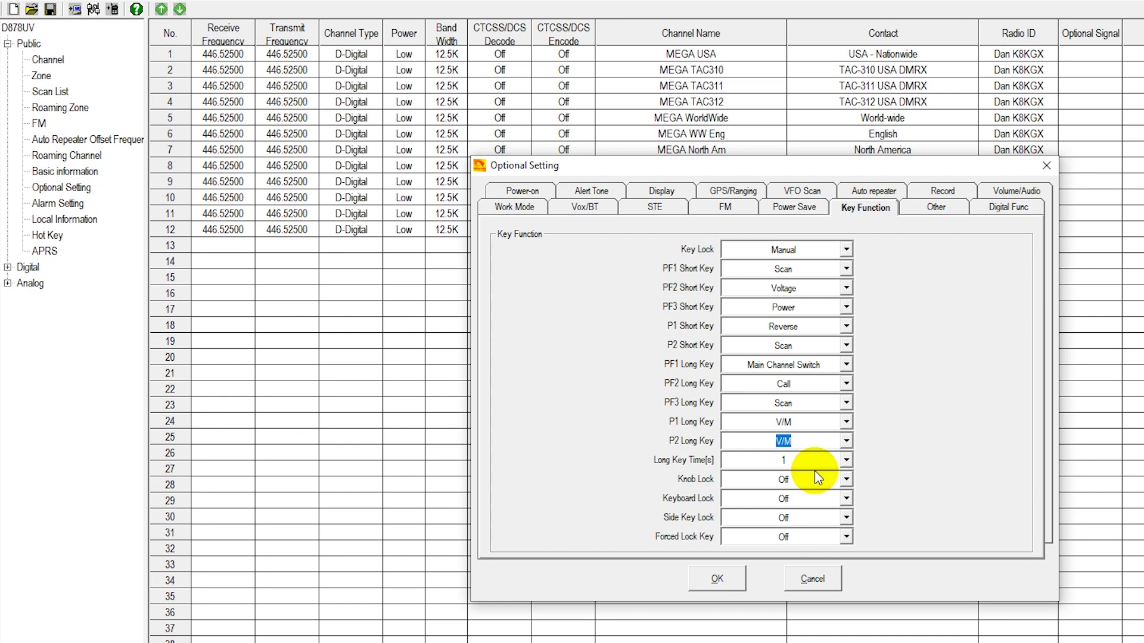
pyautogui.click(845, 421)
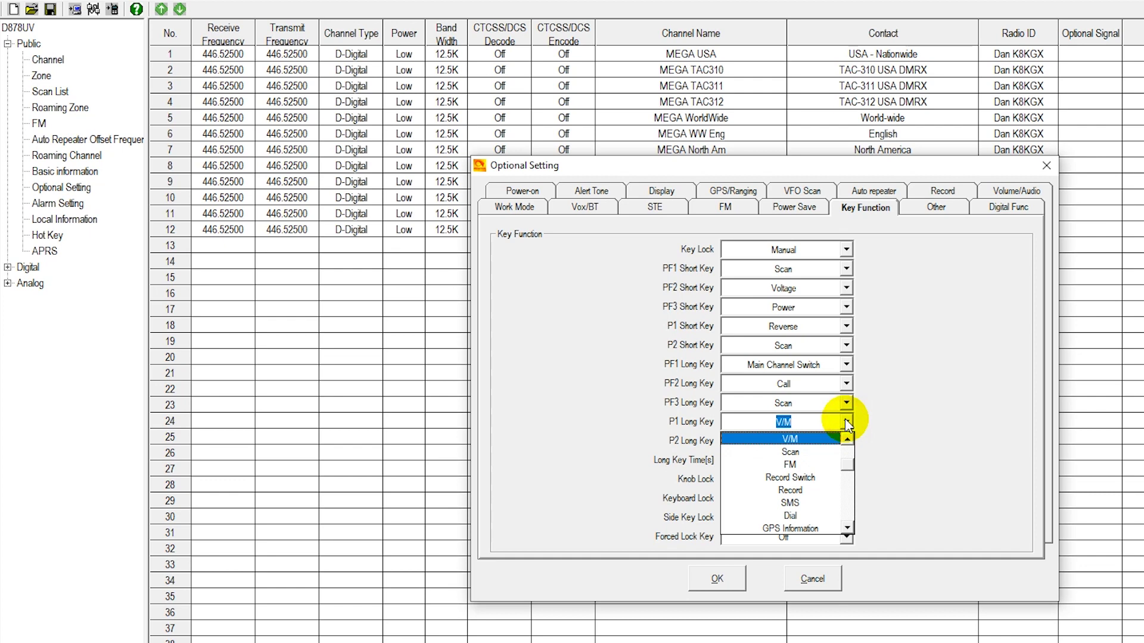
pyautogui.click(846, 439)
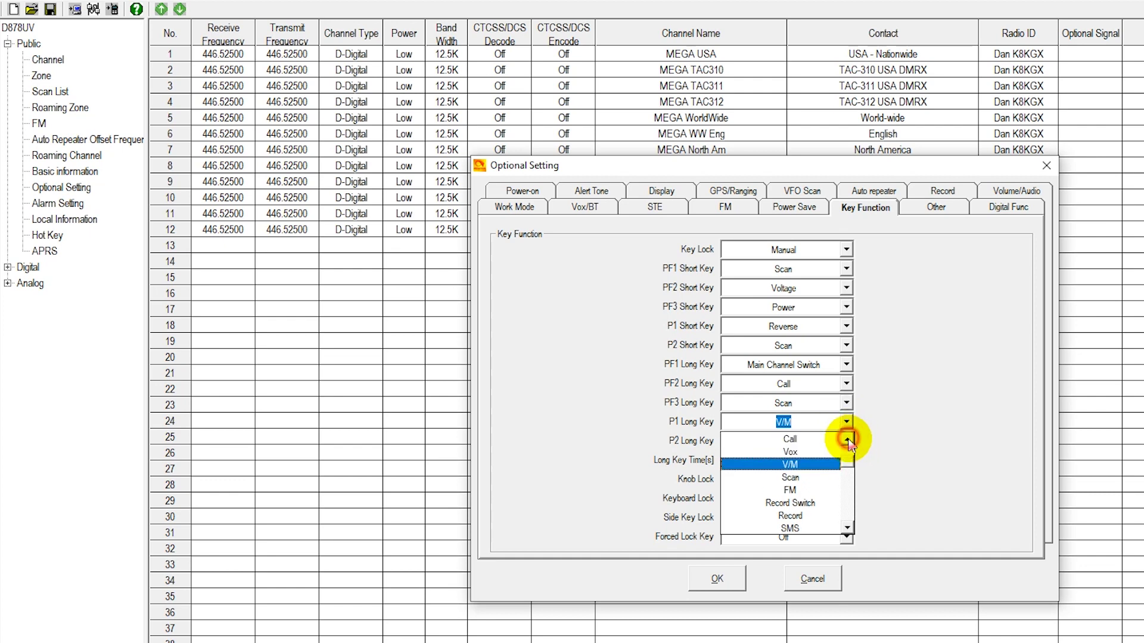
pyautogui.click(847, 439)
pyautogui.click(846, 439)
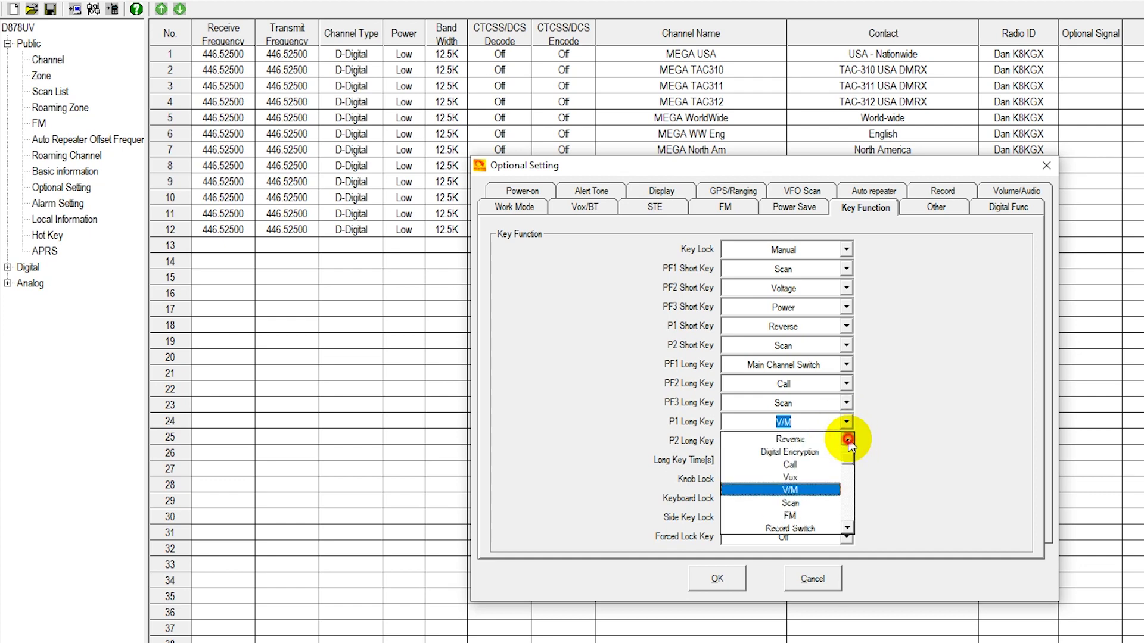
pyautogui.click(846, 439)
pyautogui.click(846, 439)
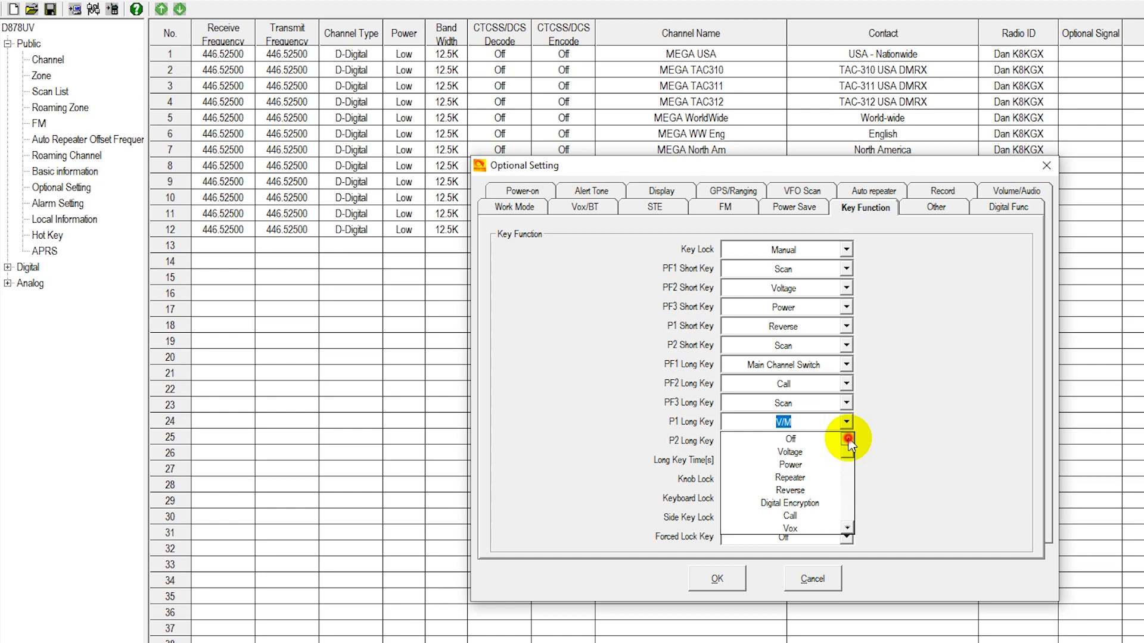
pyautogui.click(901, 423)
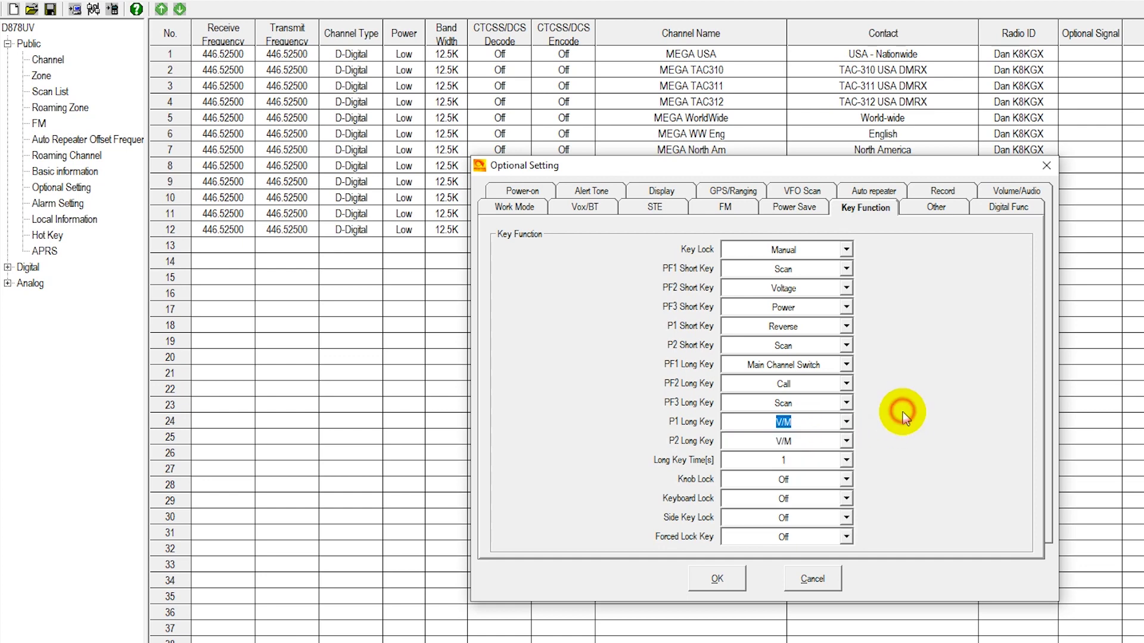
pyautogui.click(812, 448)
pyautogui.click(950, 424)
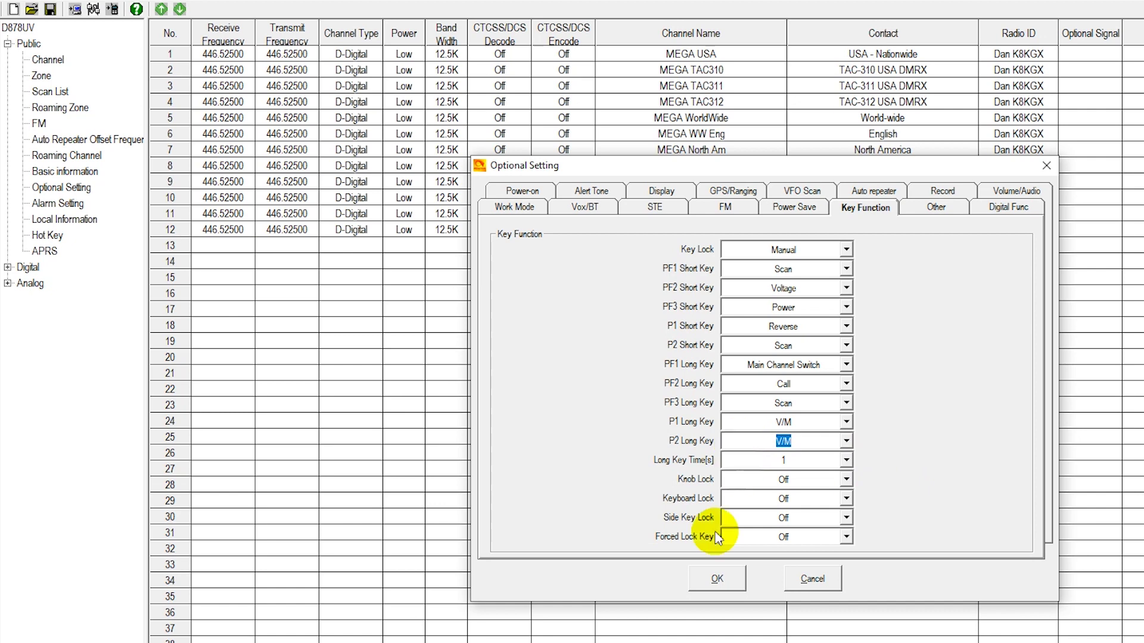
# Confirm the Optional Setting dialog with OK, keeping P2 Long Key set to V/M
pyautogui.click(719, 580)
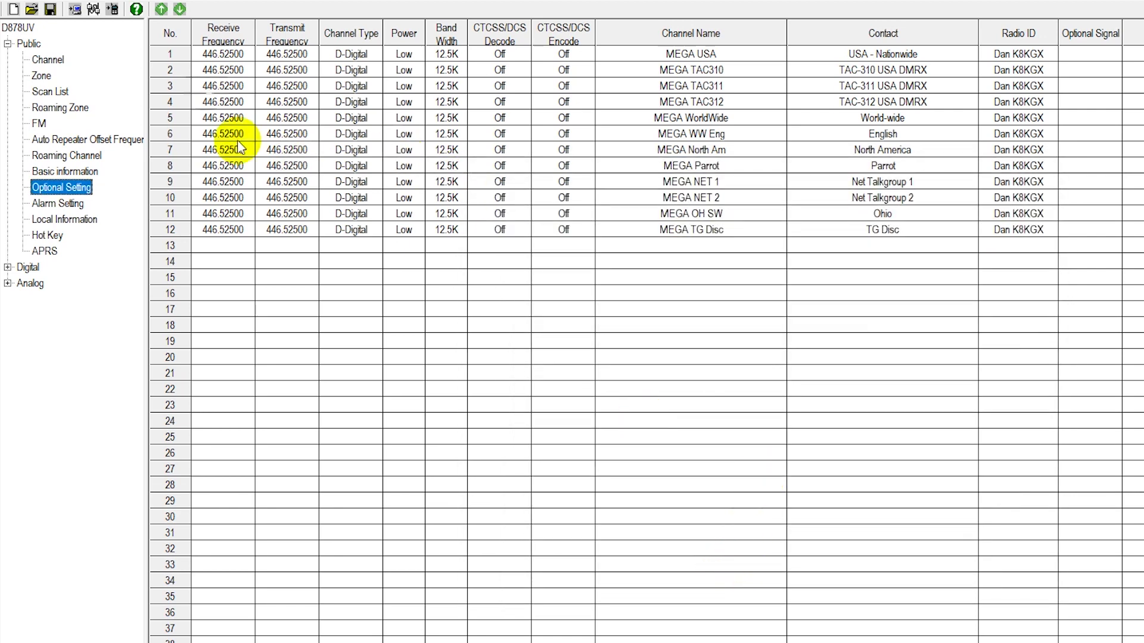
# Start writing the codeplug to the radio from the Write to Radio toolbar icon
pyautogui.click(114, 11)
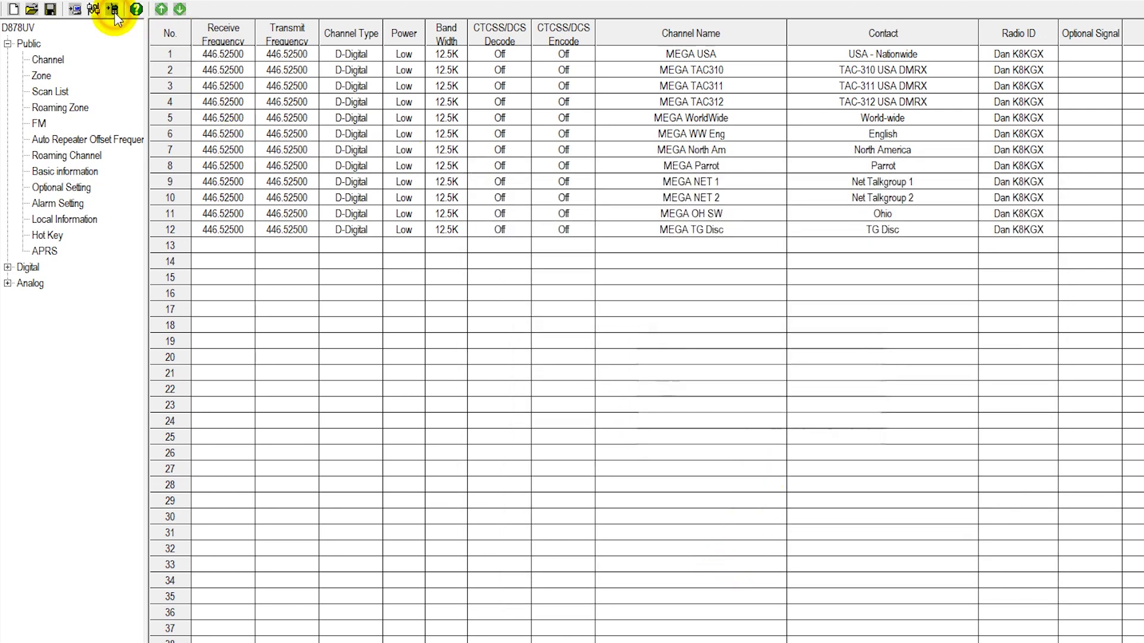